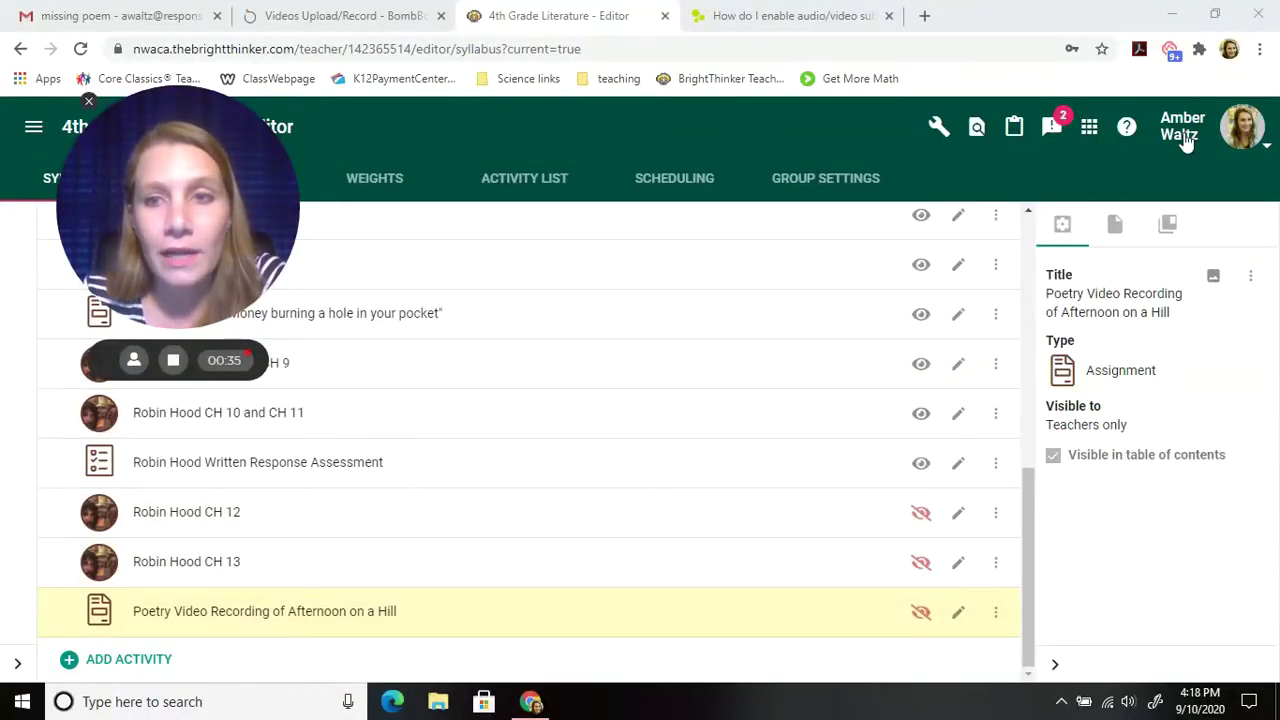
Make the poetry assignment visible to students and switch to the Student App view
click(920, 612)
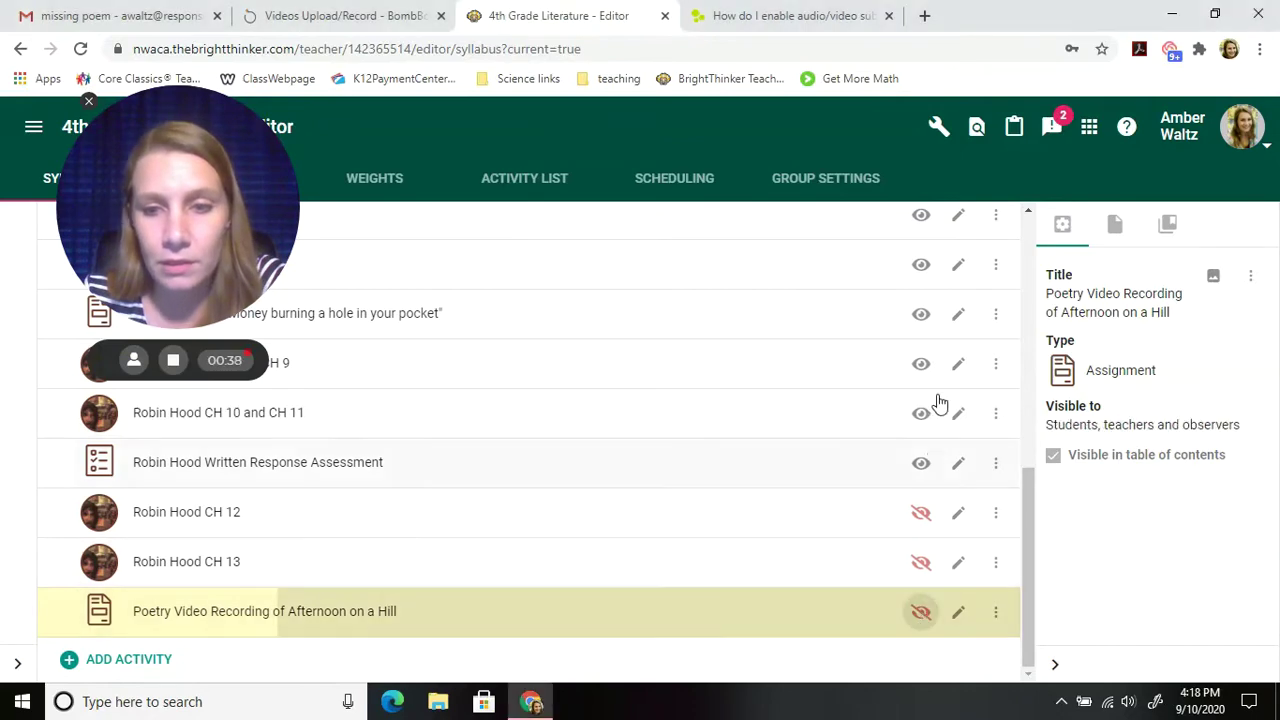
click(1089, 126)
click(1133, 222)
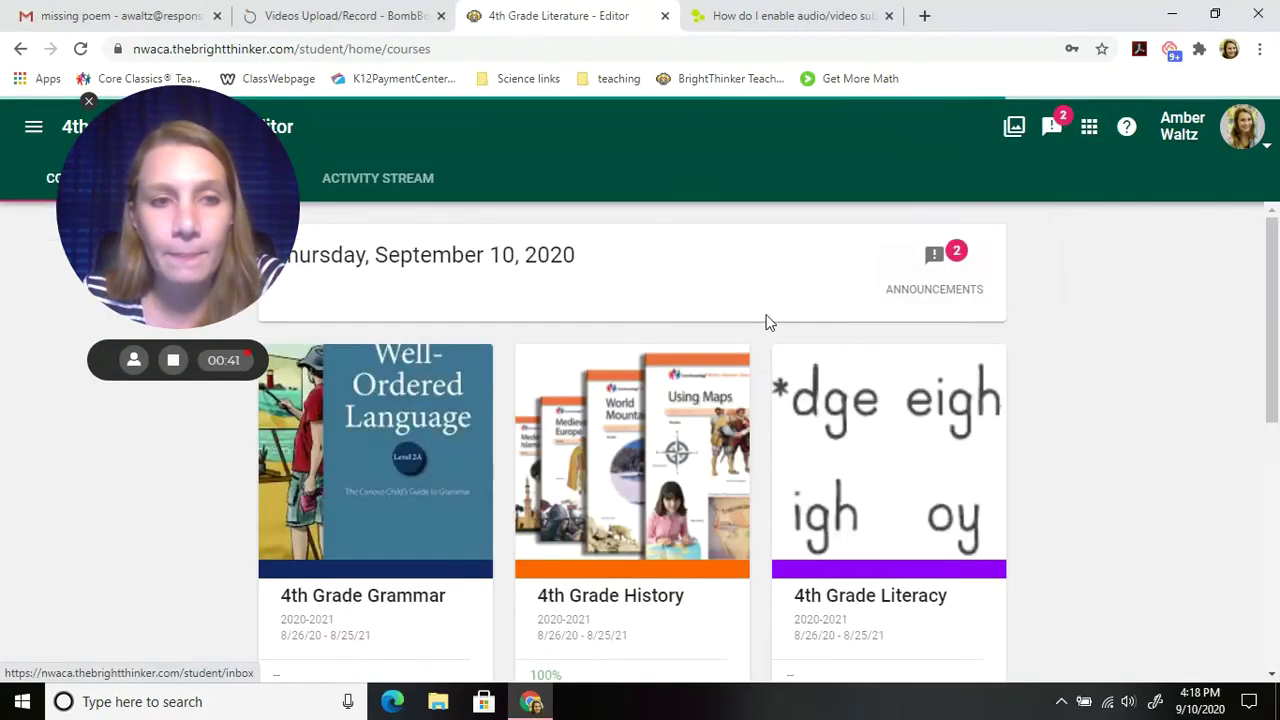
Open the 4th Grade Literature card's activities list and scroll through it
scroll(755, 392, down, 4)
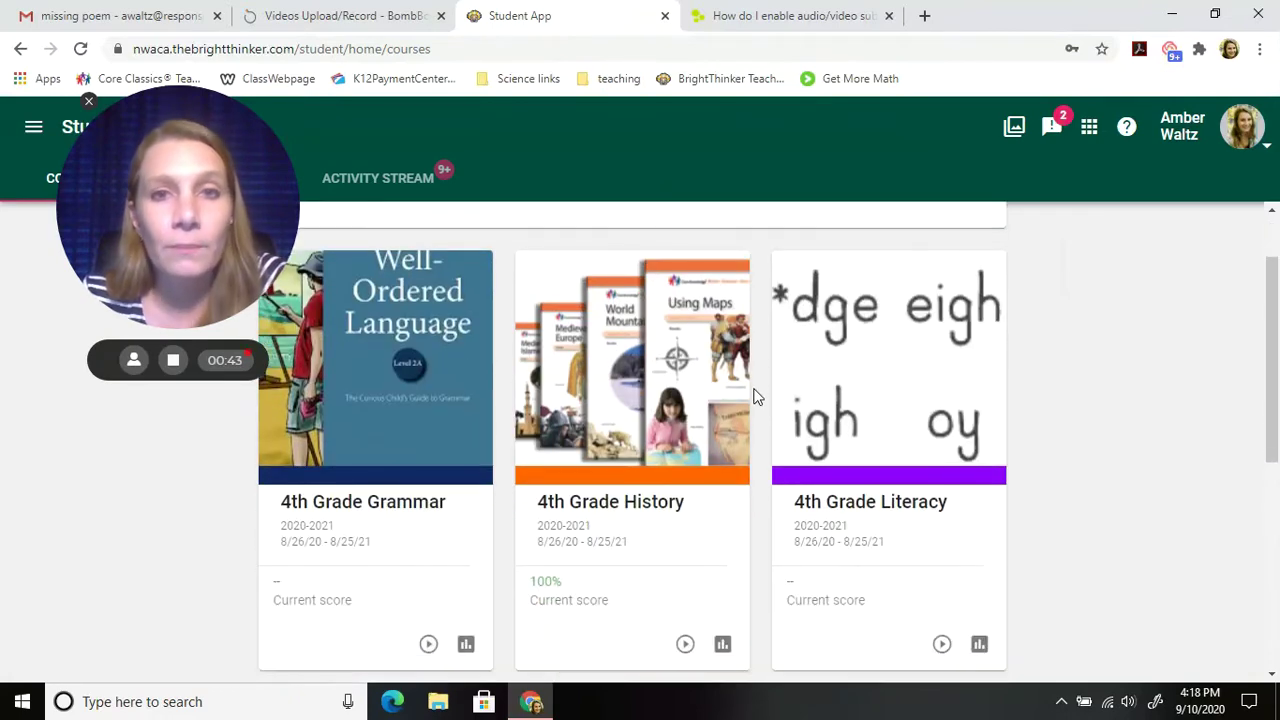
scroll(755, 397, down, 1)
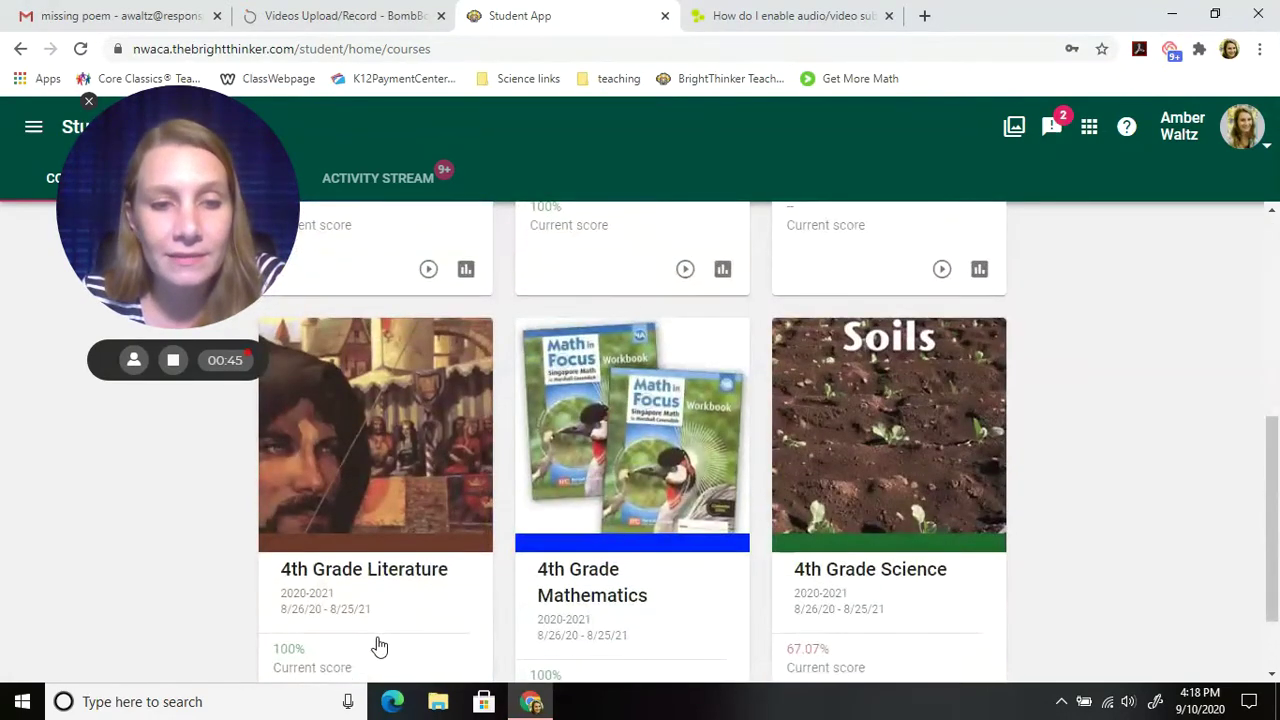
scroll(380, 644, down, 1)
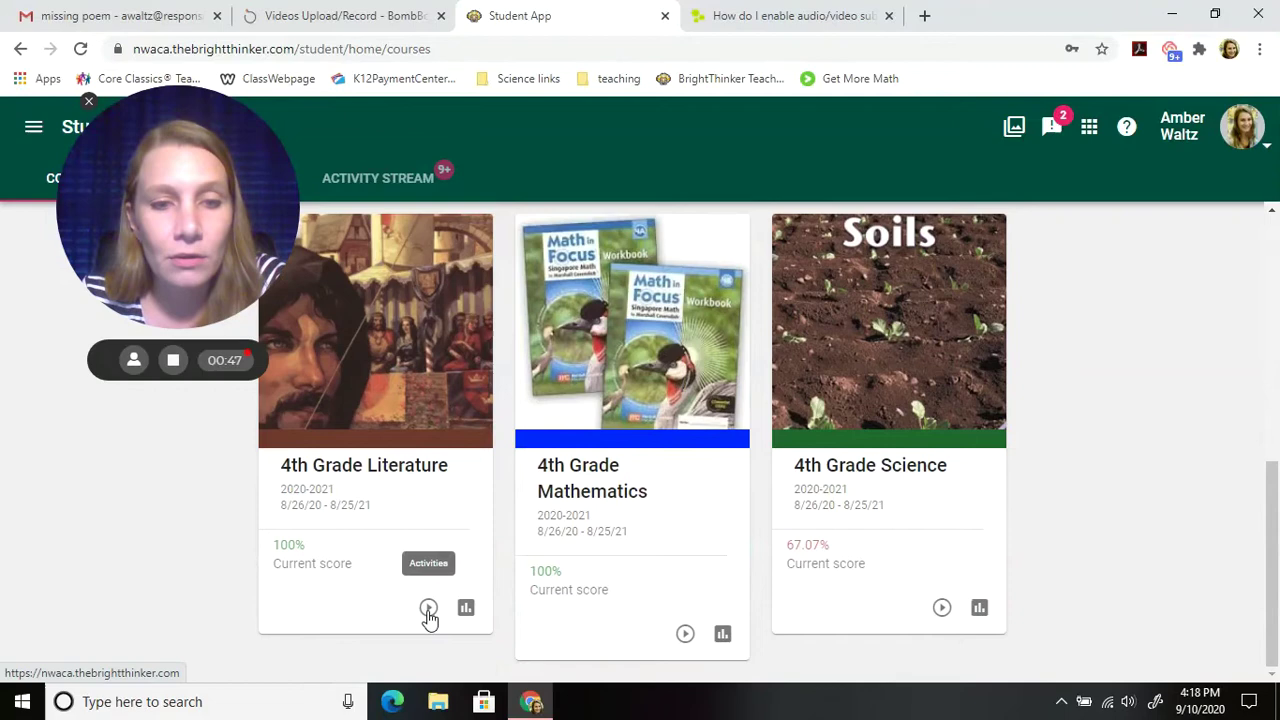
click(427, 609)
scroll(700, 468, down, 7)
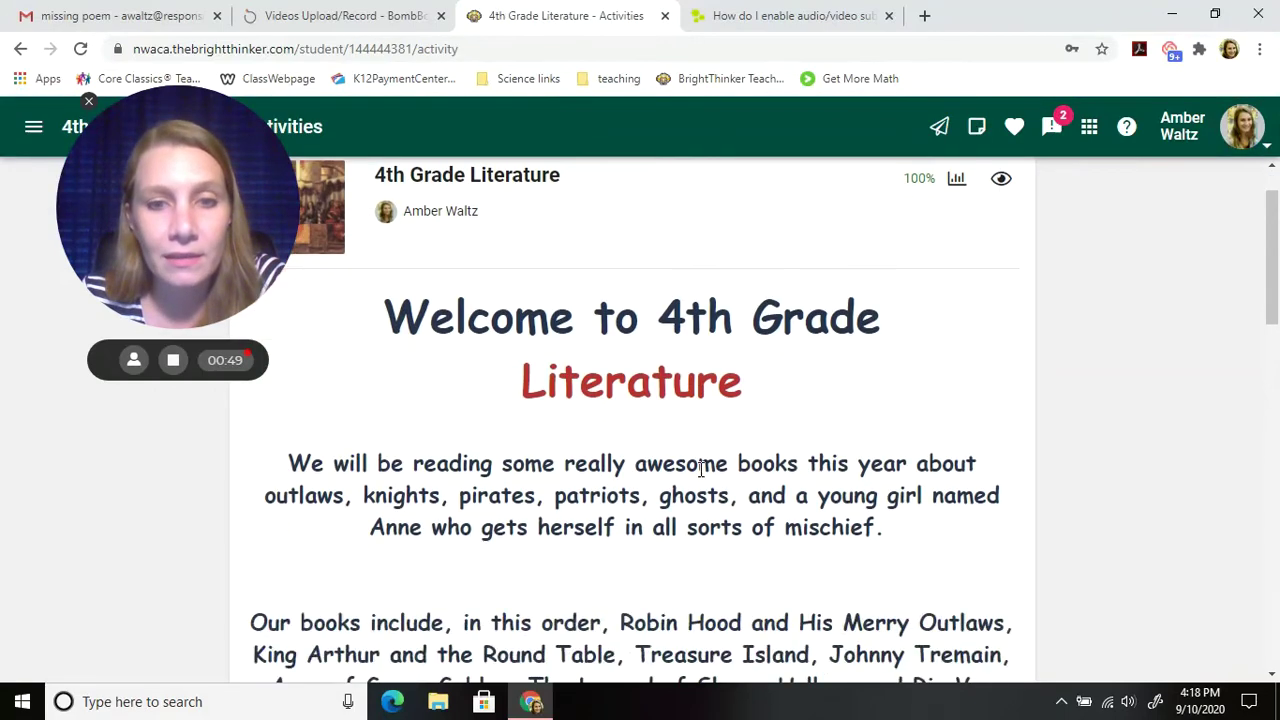
scroll(703, 480, down, 5)
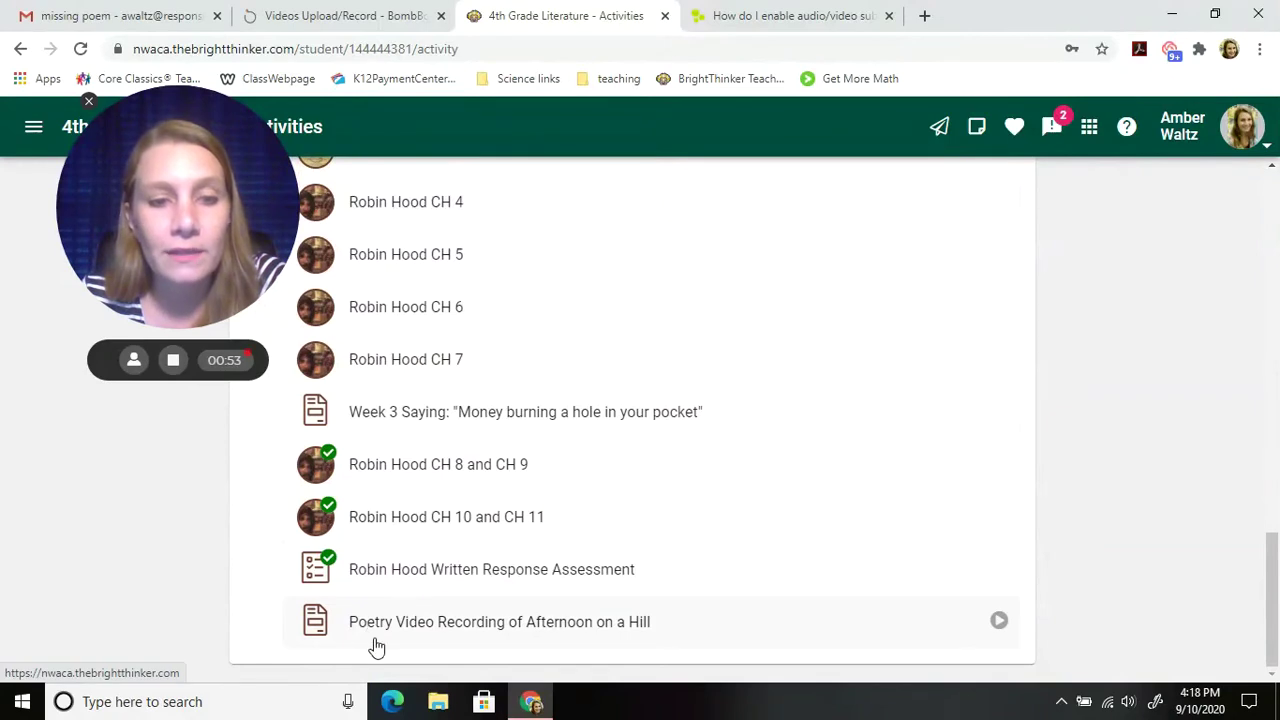
Open the 'Poetry Video Recording of Afternoon on a Hill' assignment and scroll to its Submission section
click(492, 625)
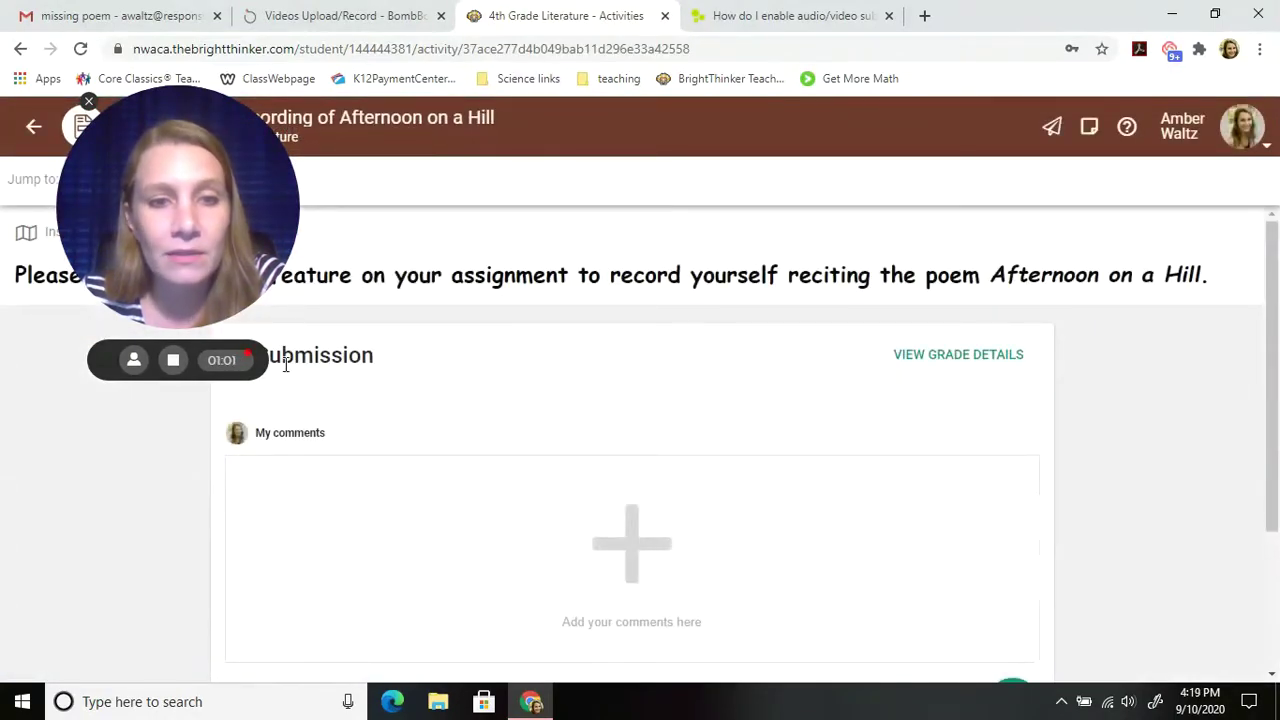
drag(178, 210, 1180, 465)
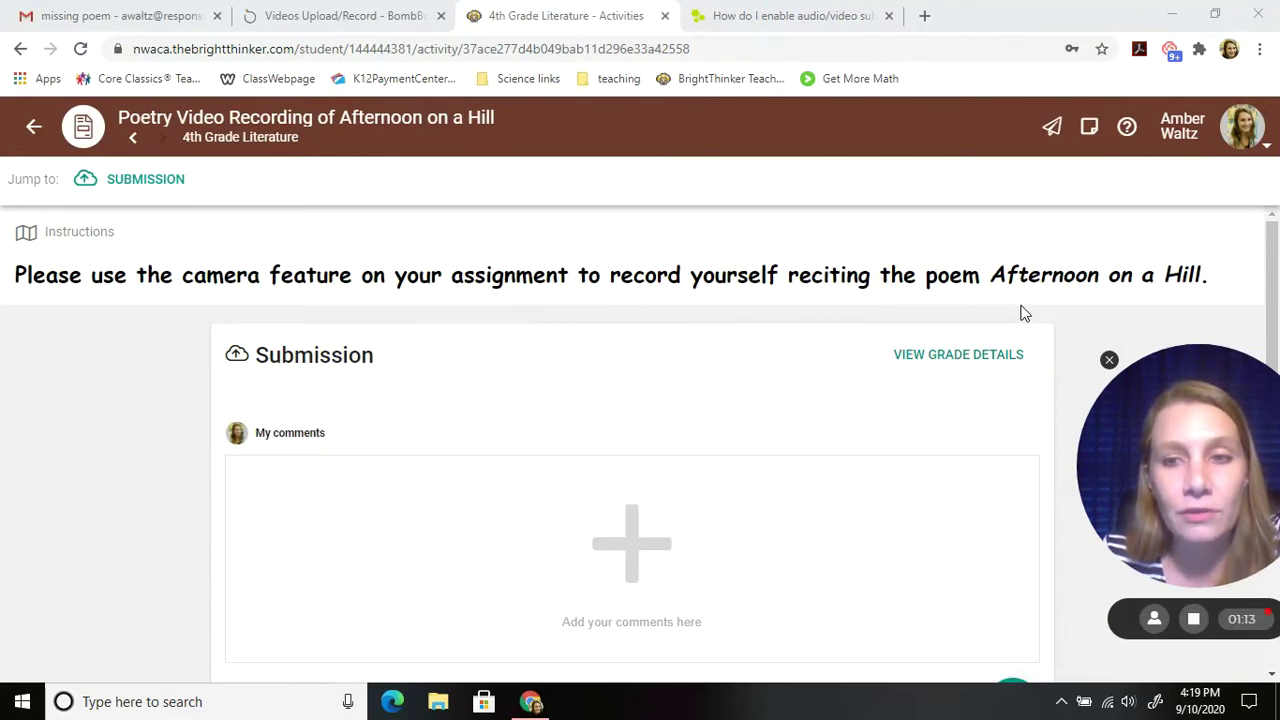
scroll(700, 452, down, 2)
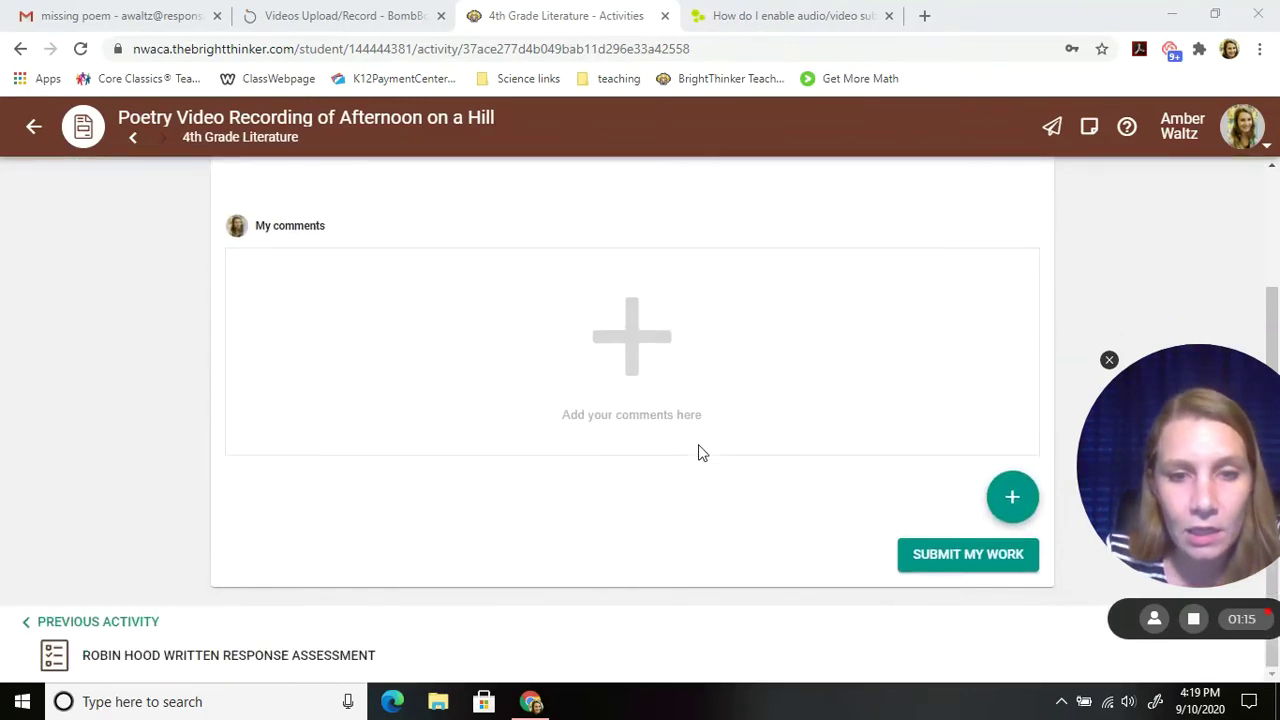
scroll(757, 437, up, 1)
scroll(757, 437, down, 1)
scroll(757, 437, down, 1)
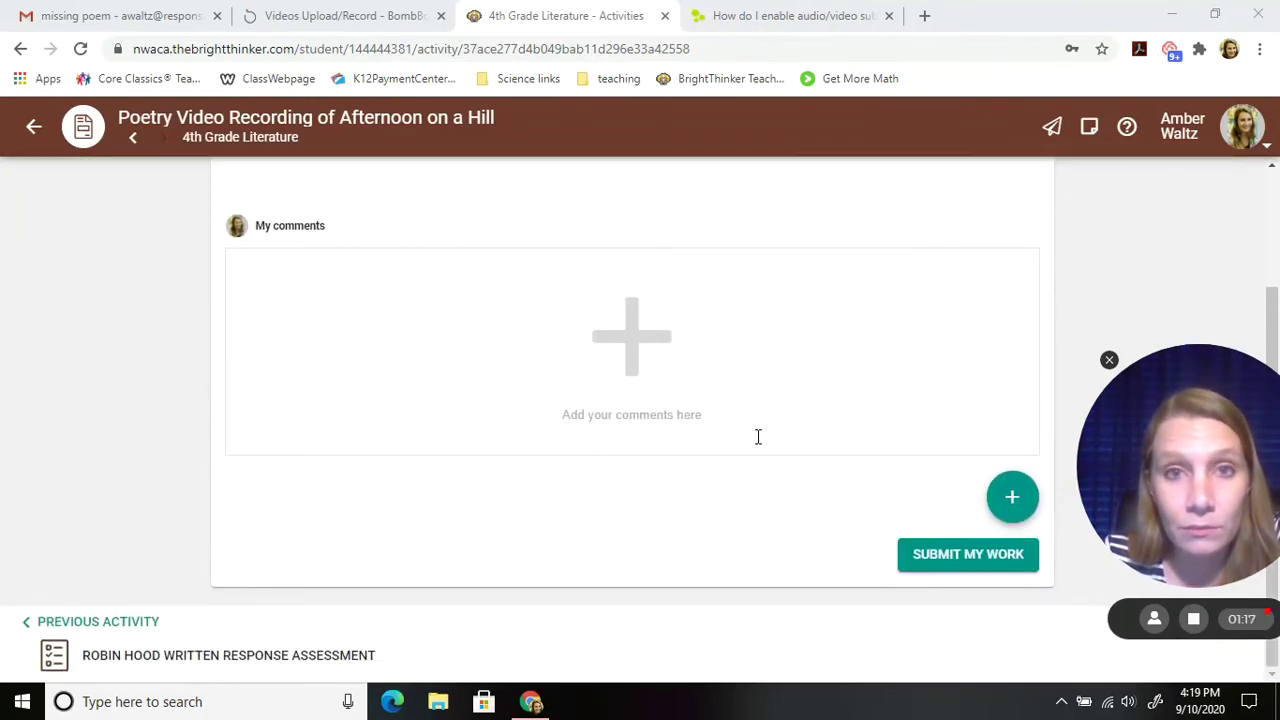
scroll(757, 437, up, 2)
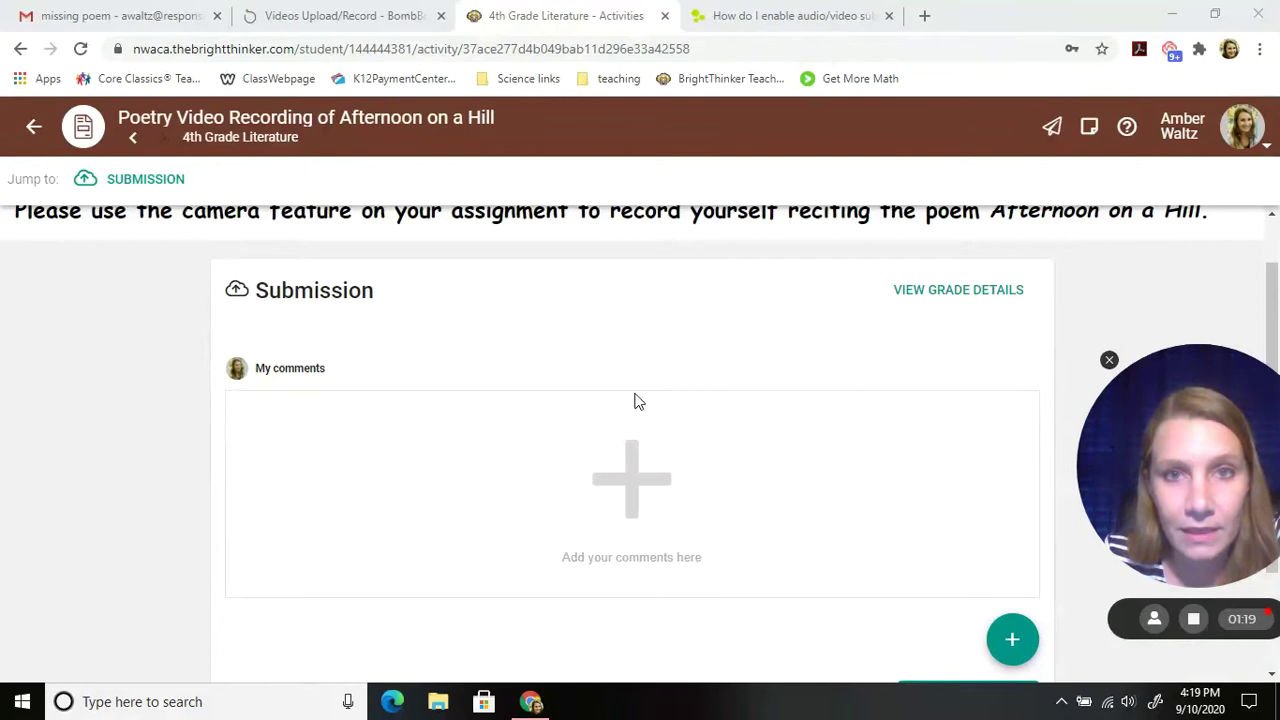
scroll(634, 401, down, 2)
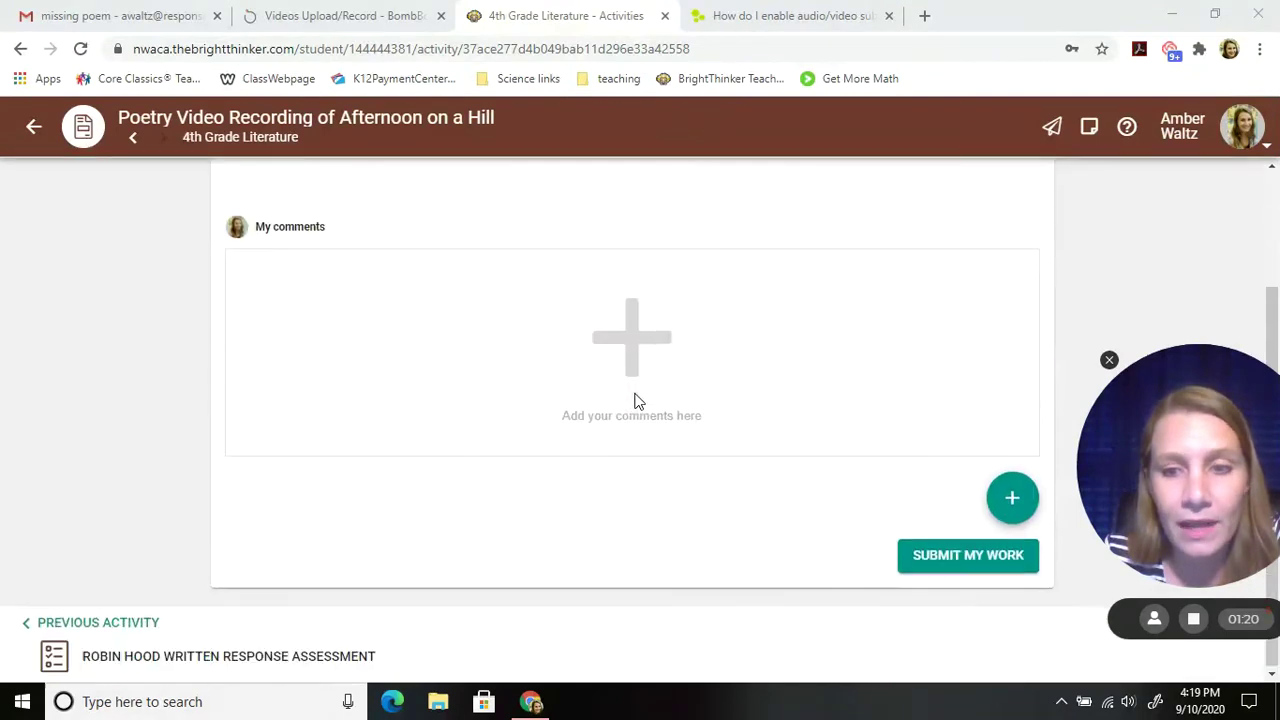
Bring up the submission's attachment options with the green + button, then dismiss them
click(1013, 496)
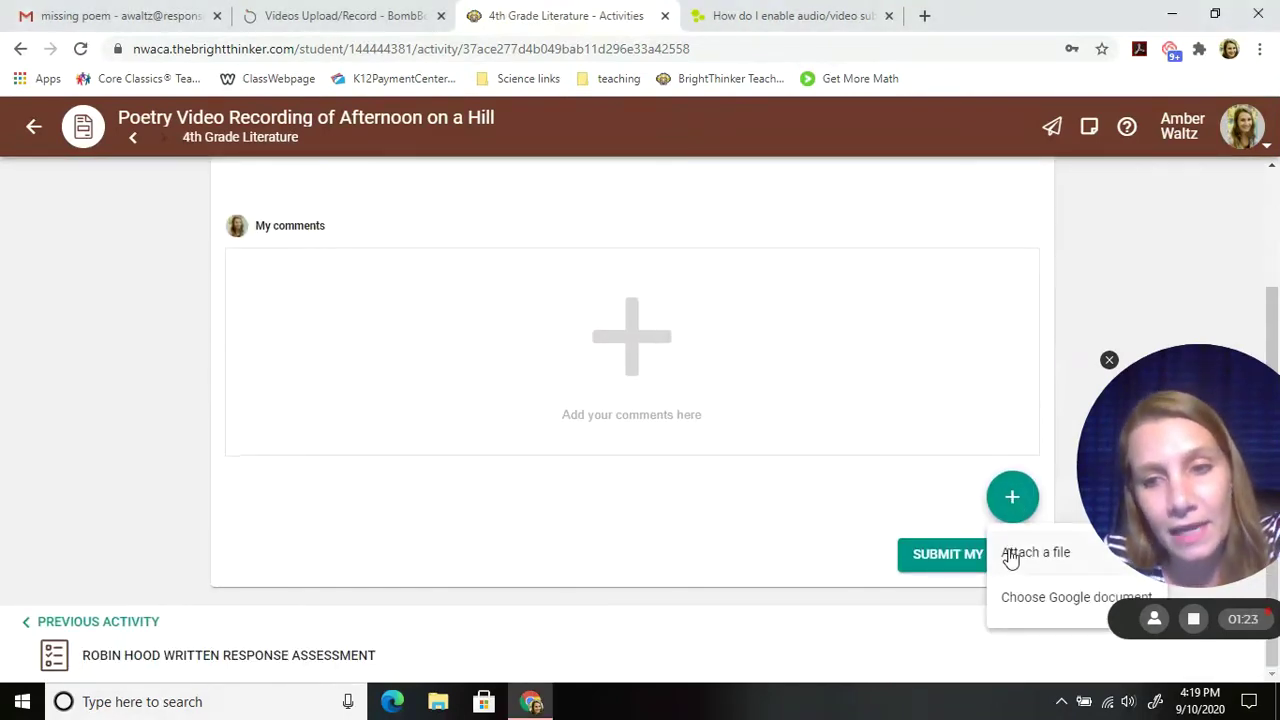
click(951, 480)
scroll(620, 480, up, 1)
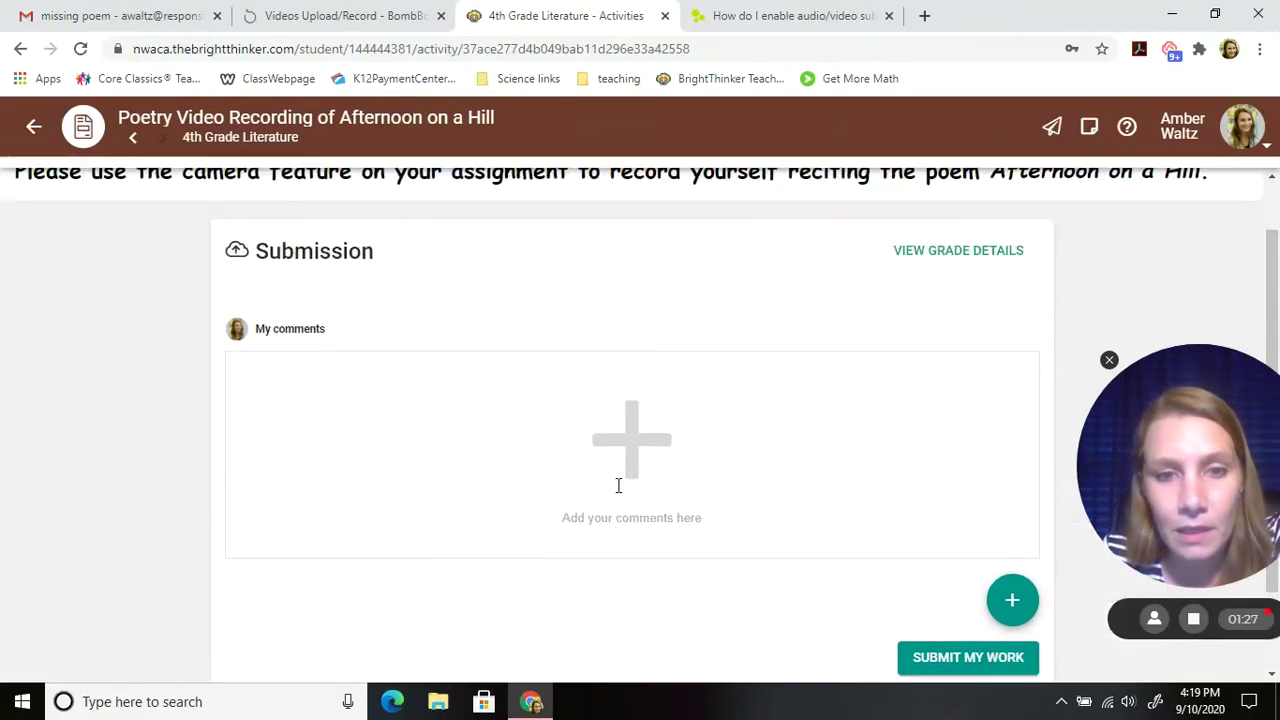
scroll(615, 486, up, 1)
scroll(617, 489, down, 2)
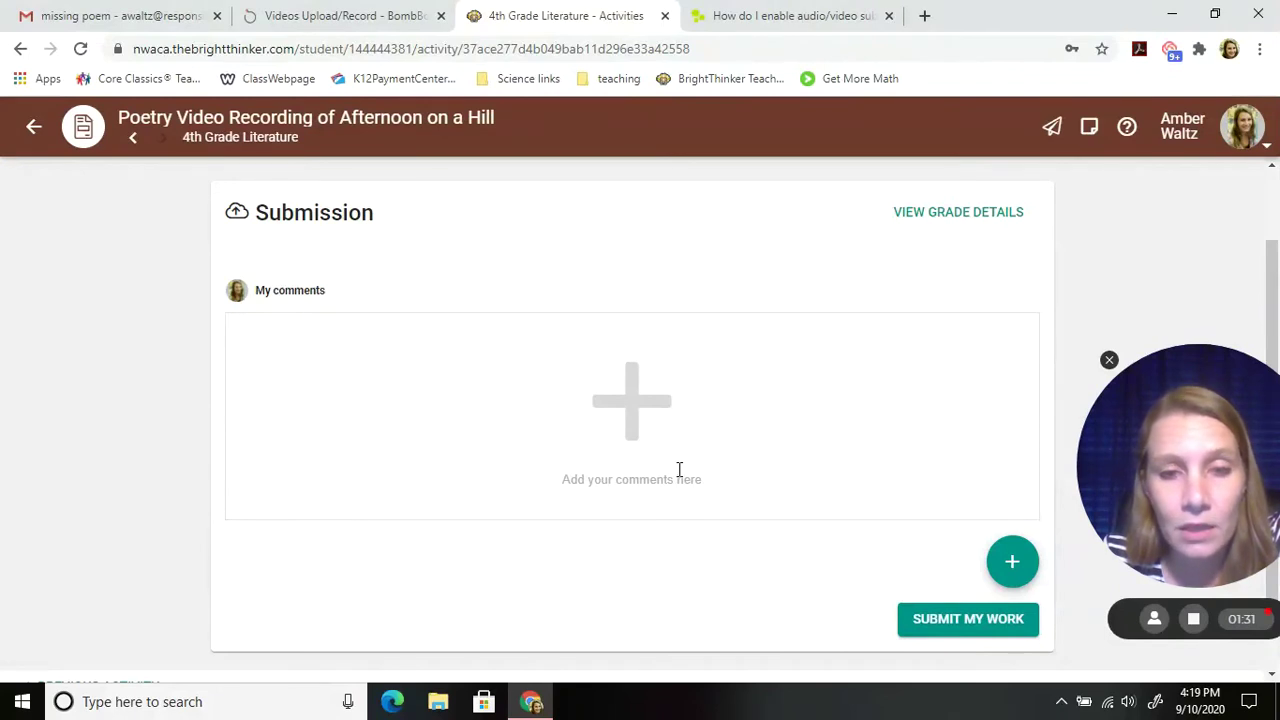
Activate the editor toolbar by clicking into the 'Add your comments here' box
click(620, 401)
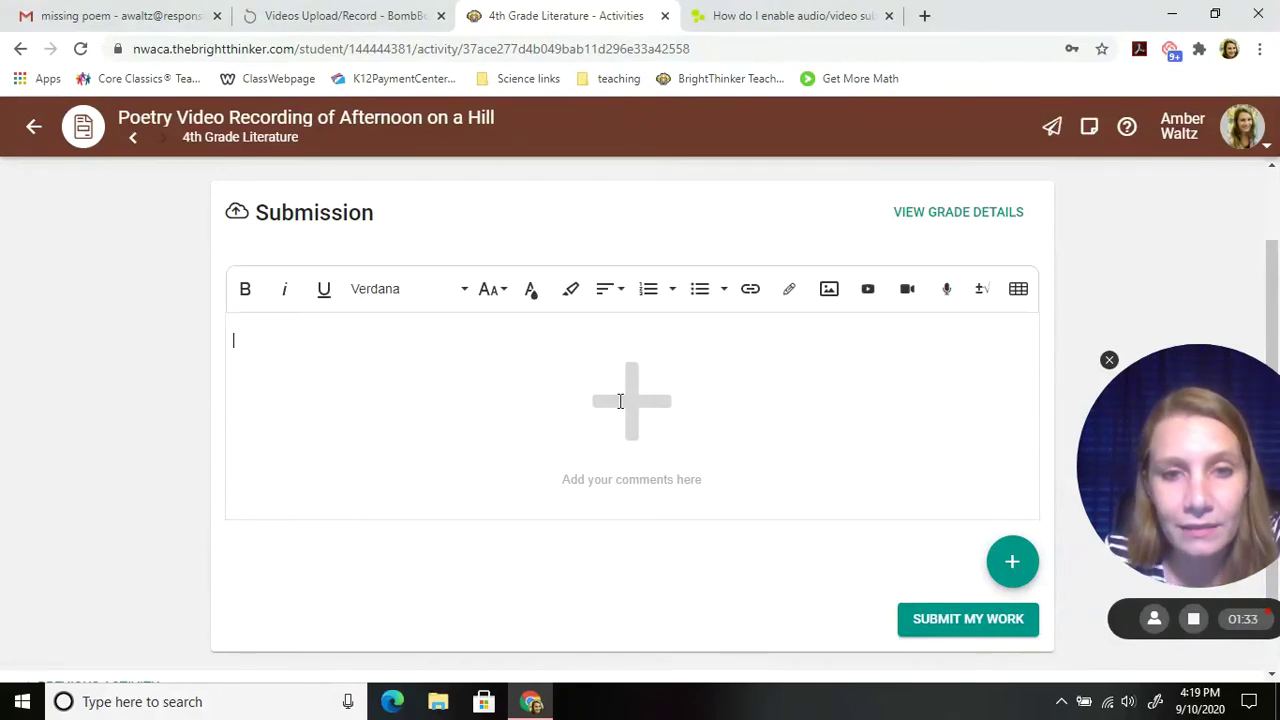
Open the Insert video dialog from the comment editor's camera icon
click(907, 292)
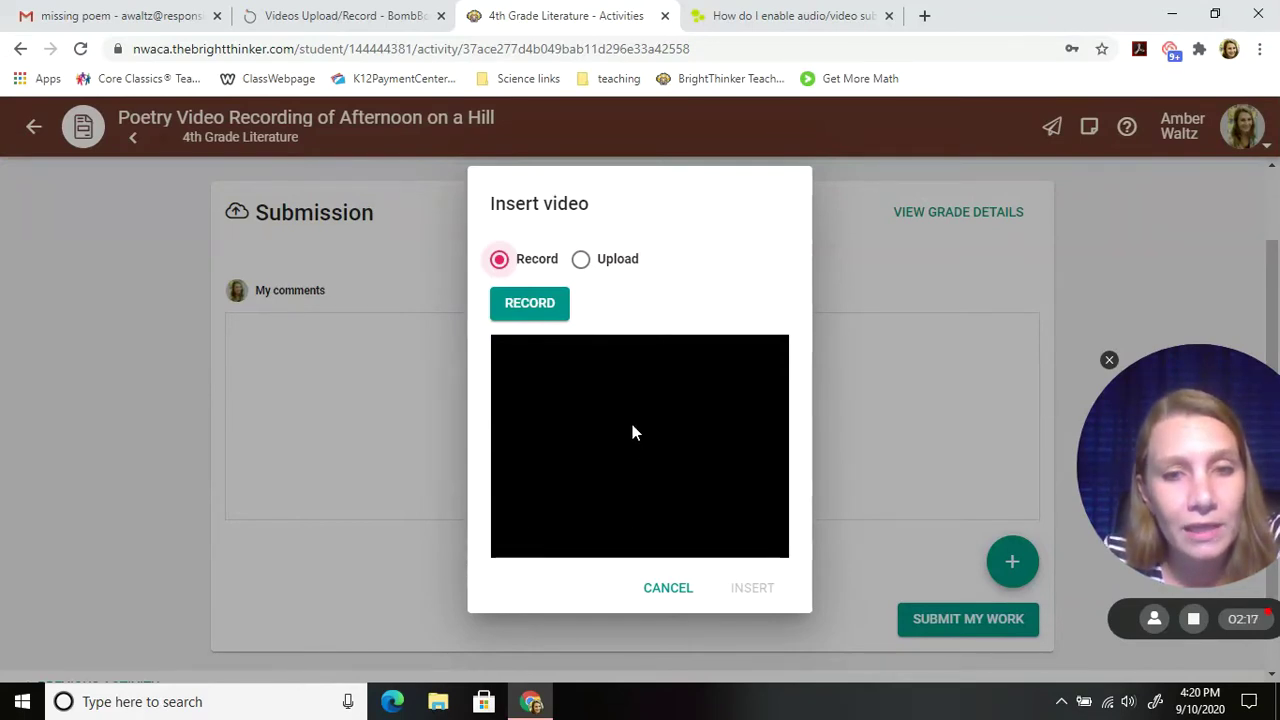
drag(1178, 465, 1007, 371)
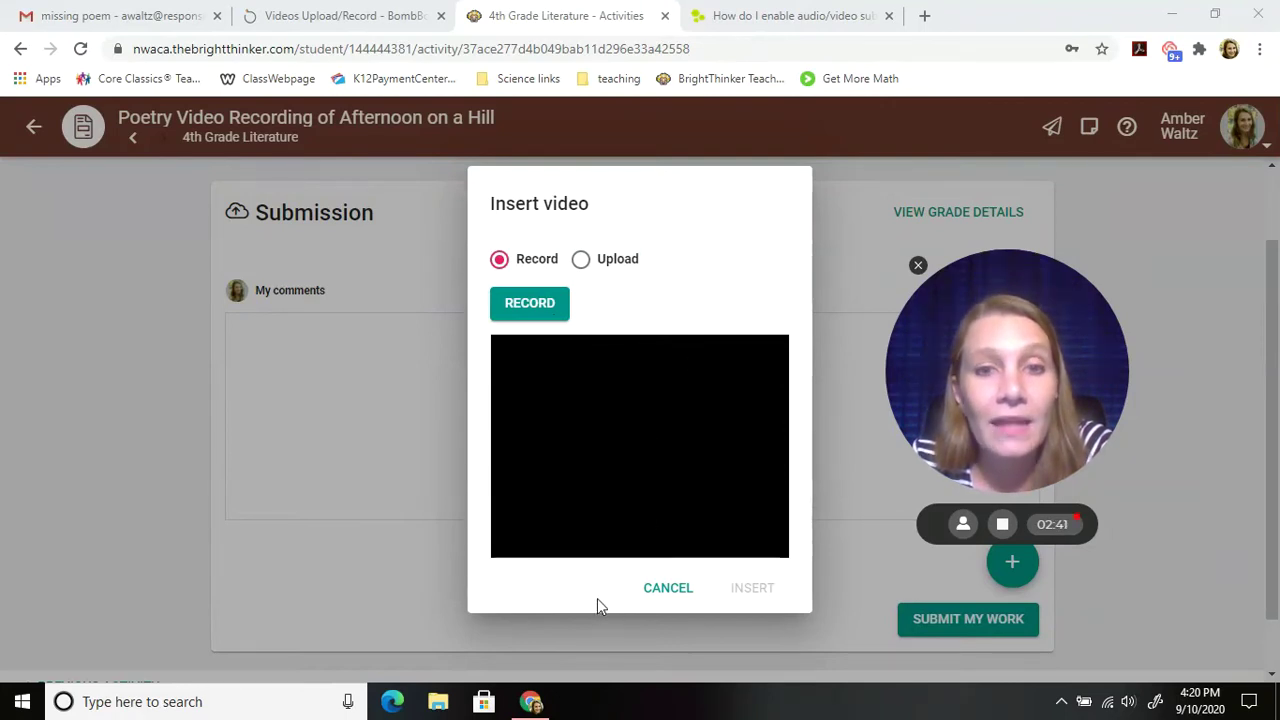
drag(920, 447, 1070, 363)
Cancel the Insert video dialog so no video is added
click(665, 589)
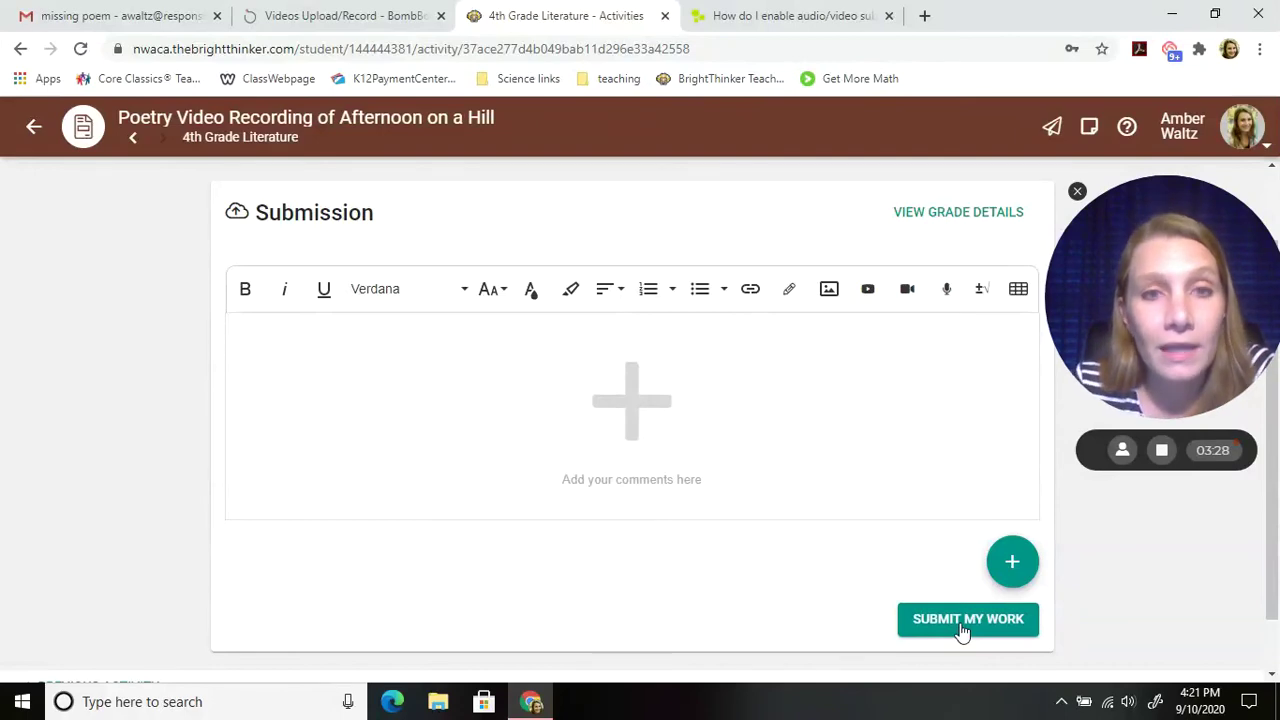
Return to the student home and reopen 4th Grade Literature activities, scrolled to the poetry assignment
click(34, 127)
click(27, 133)
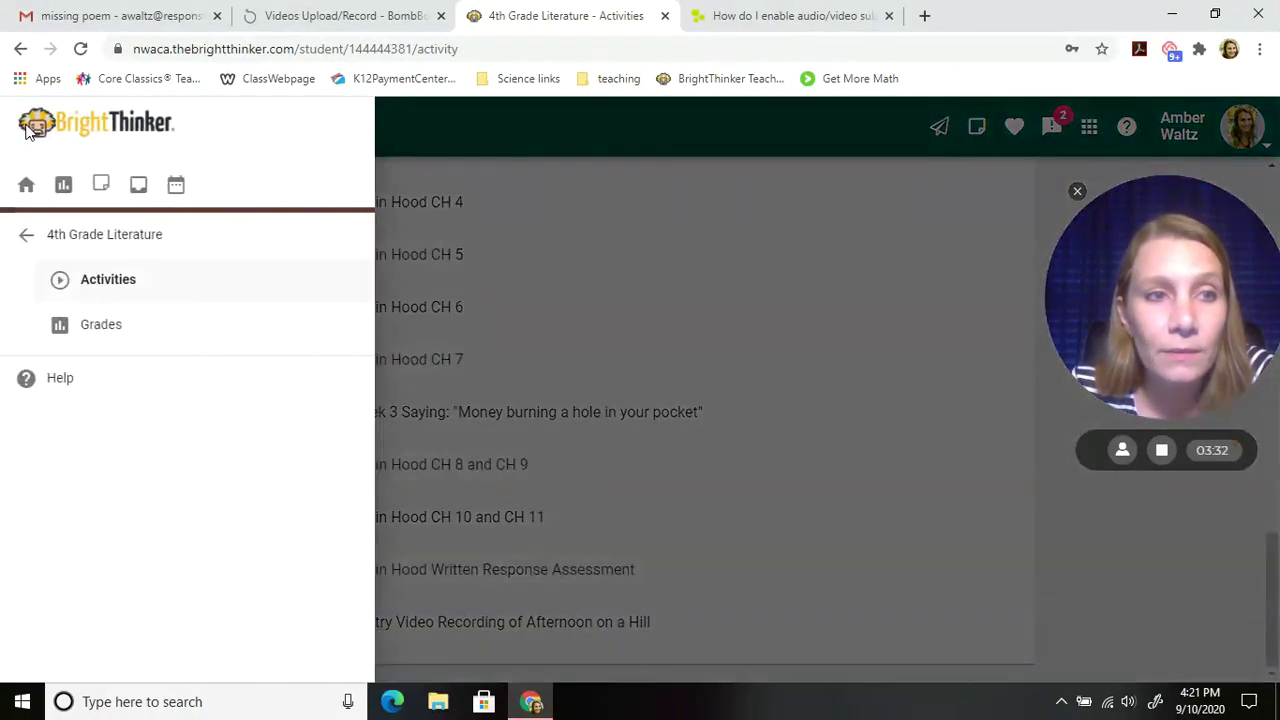
click(24, 182)
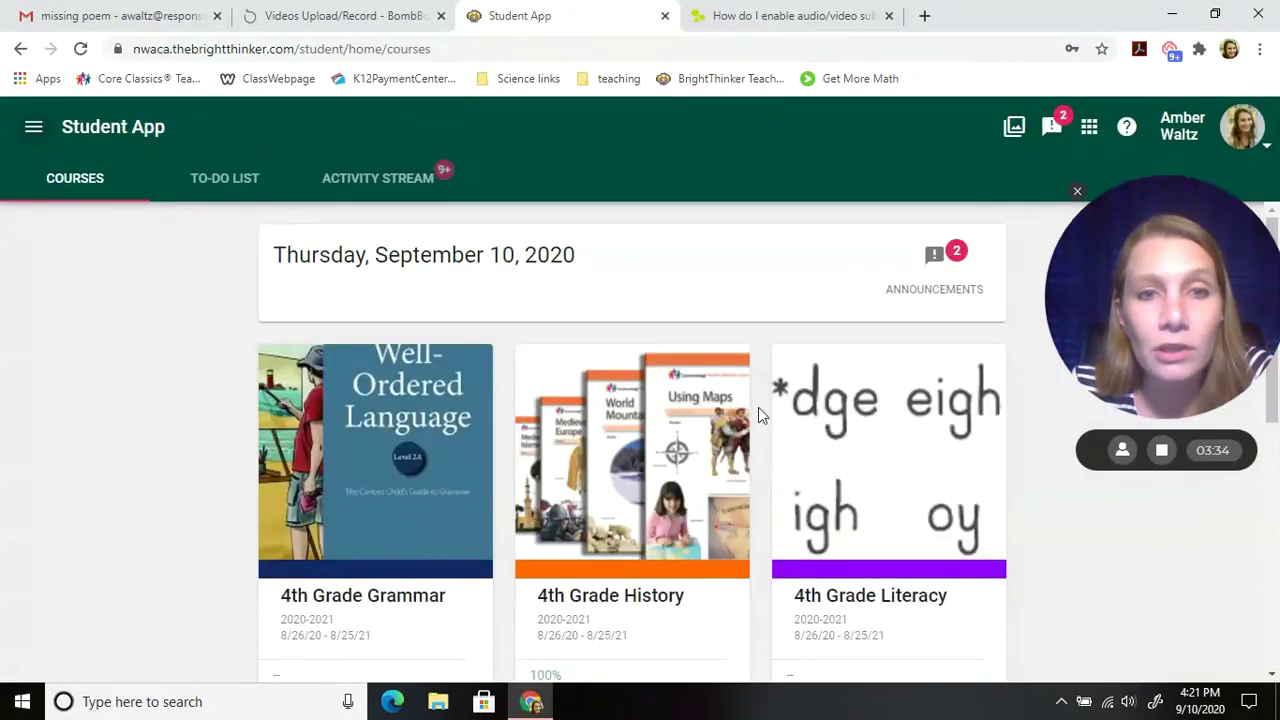
scroll(610, 487, down, 2)
scroll(610, 487, down, 4)
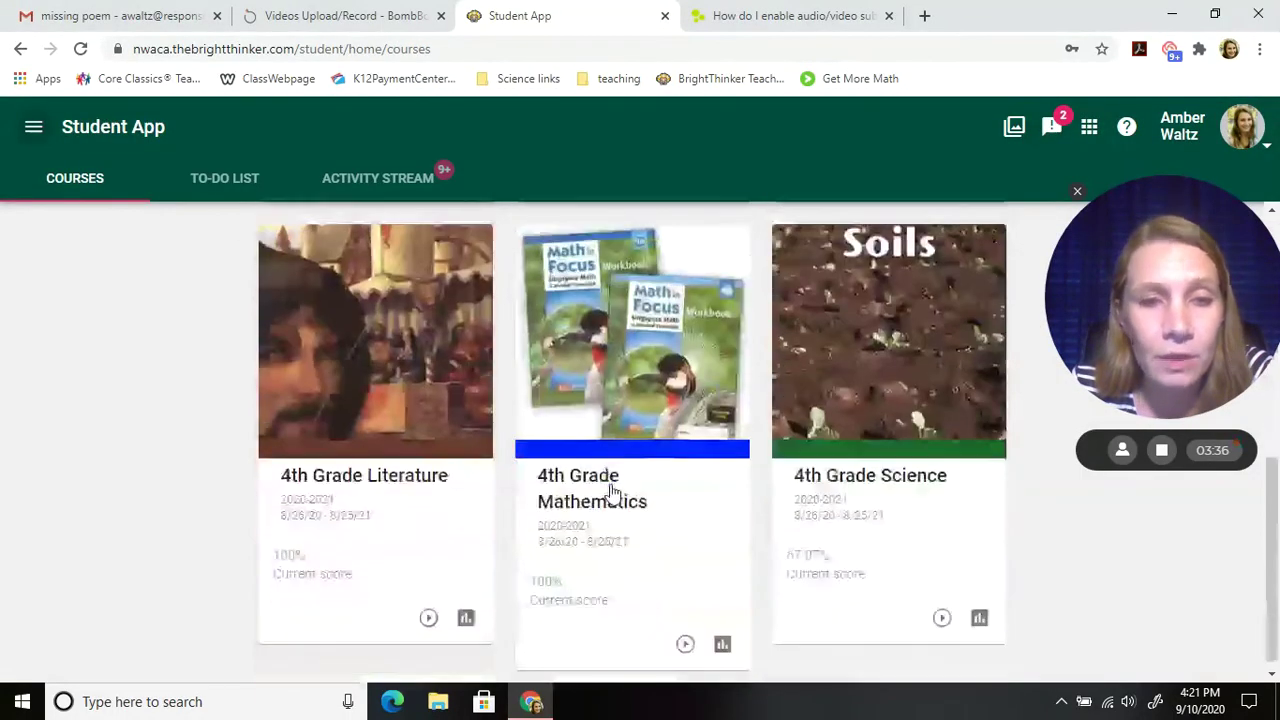
click(427, 619)
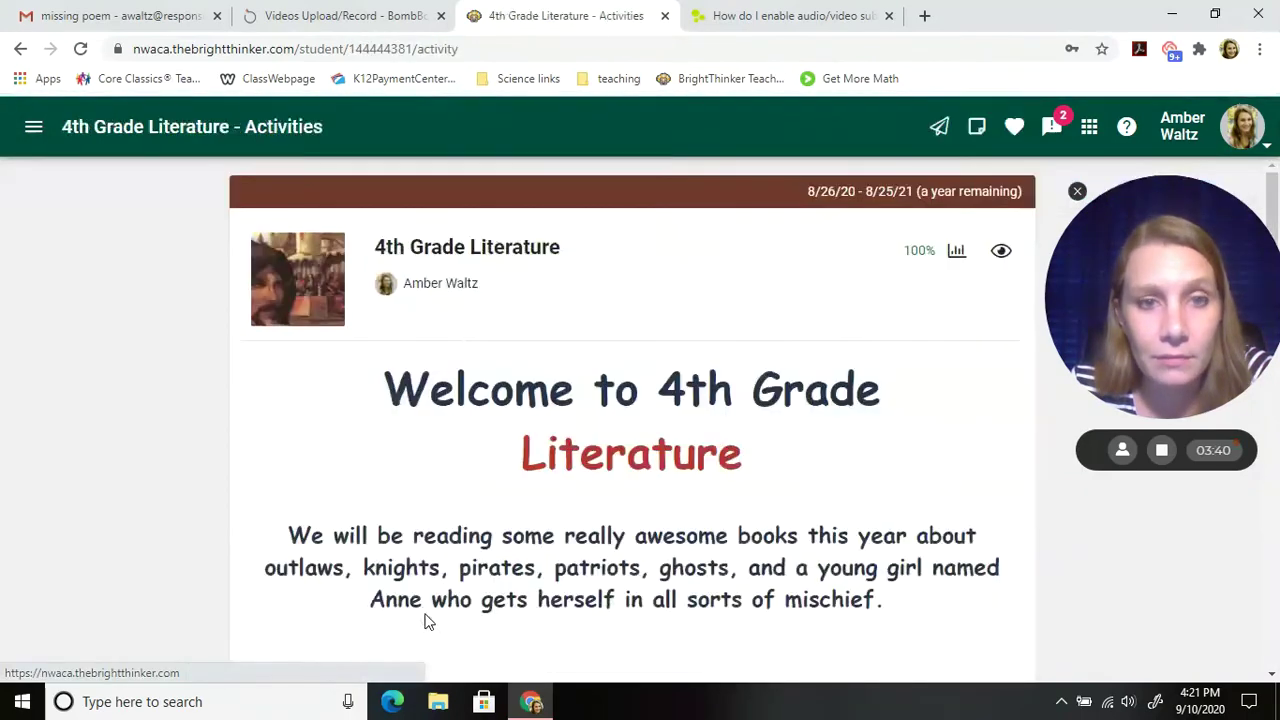
scroll(493, 457, down, 7)
scroll(505, 485, down, 6)
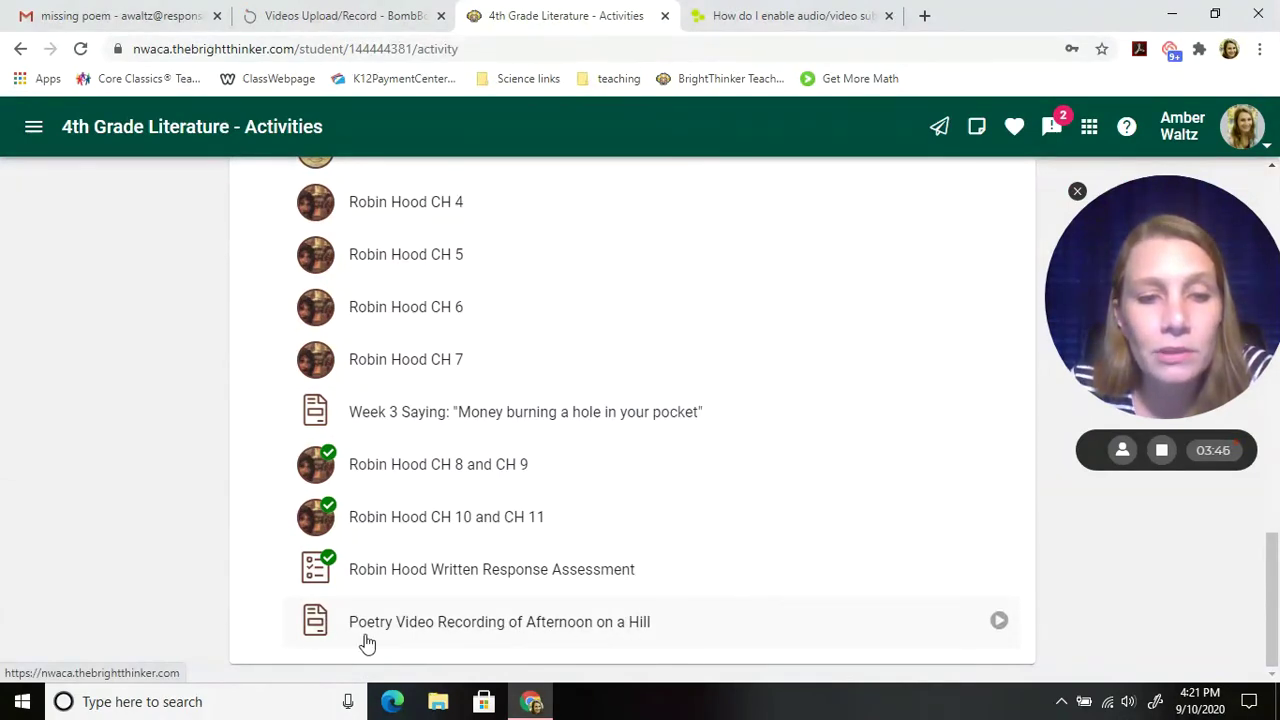
Reopen the Poetry Video Recording assignment and click into the comments box for the editor toolbar
click(997, 626)
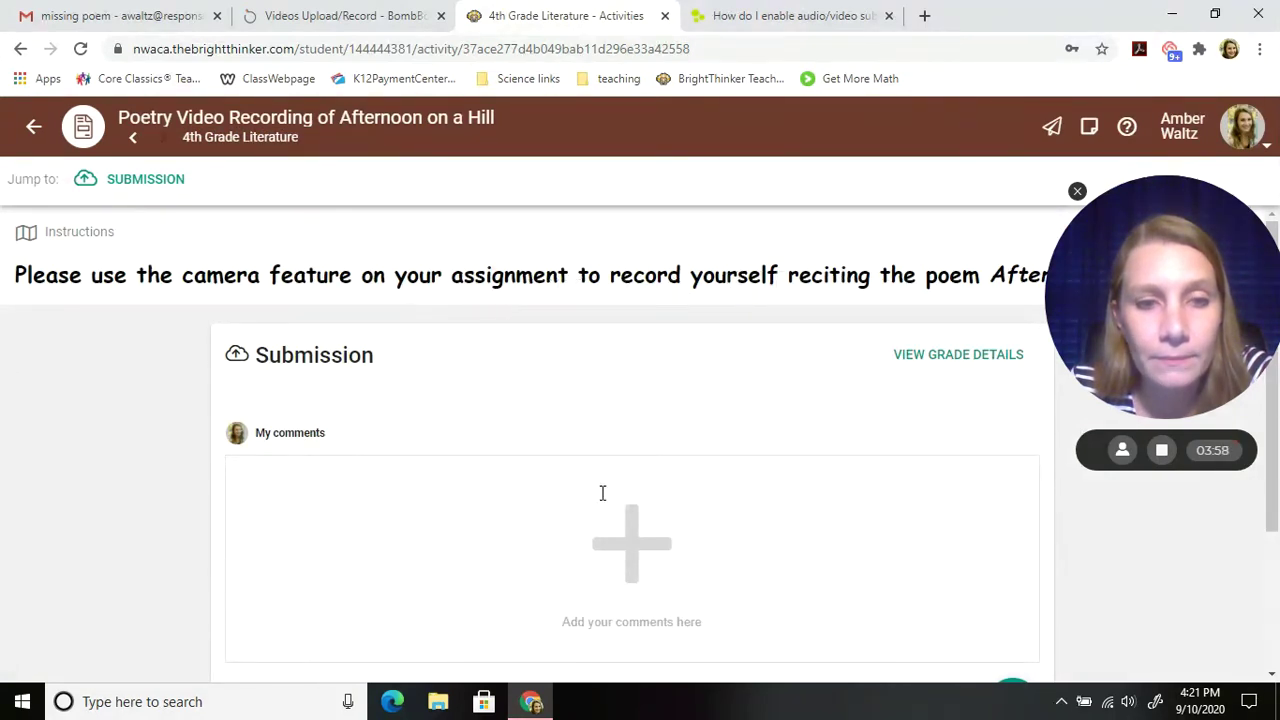
click(644, 540)
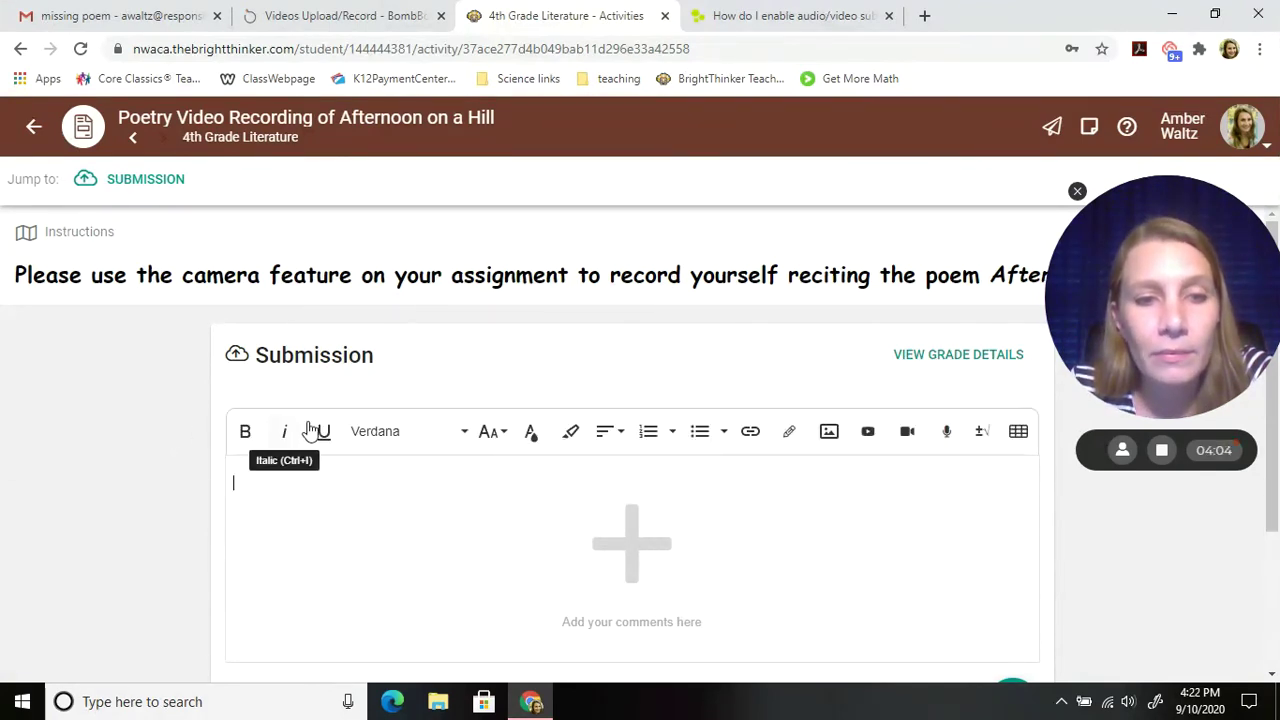
click(907, 438)
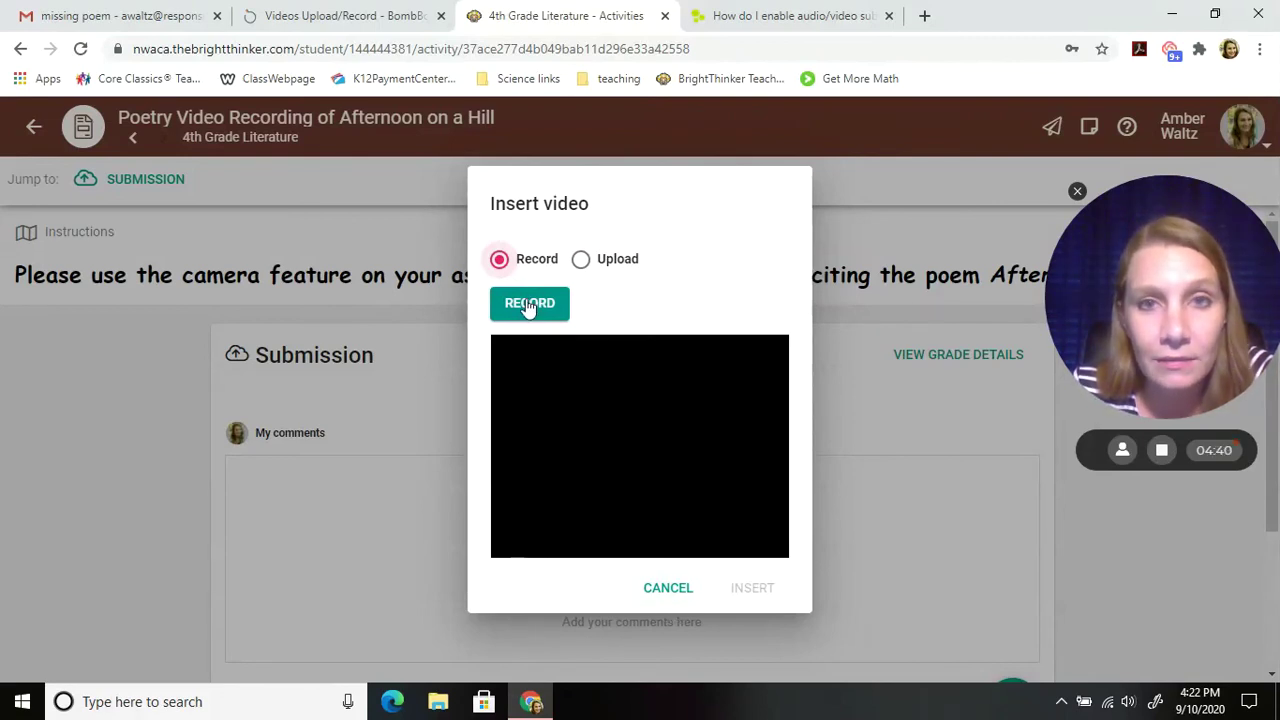
click(670, 589)
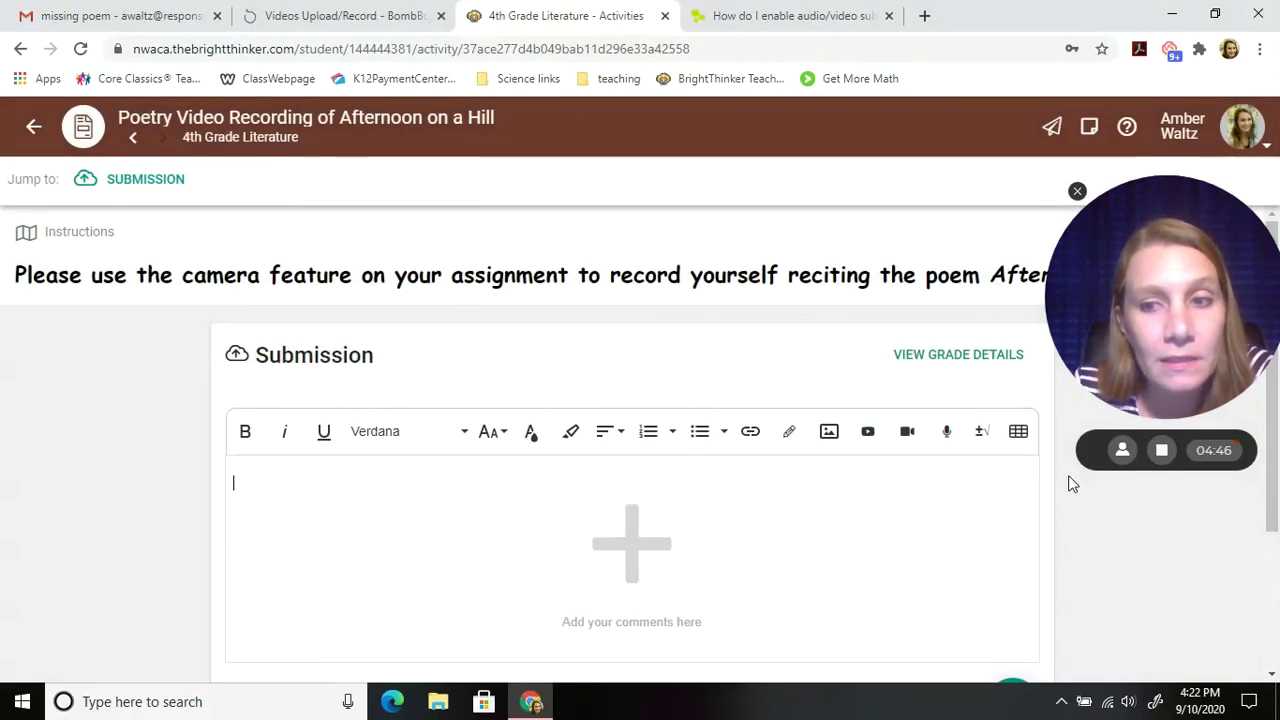